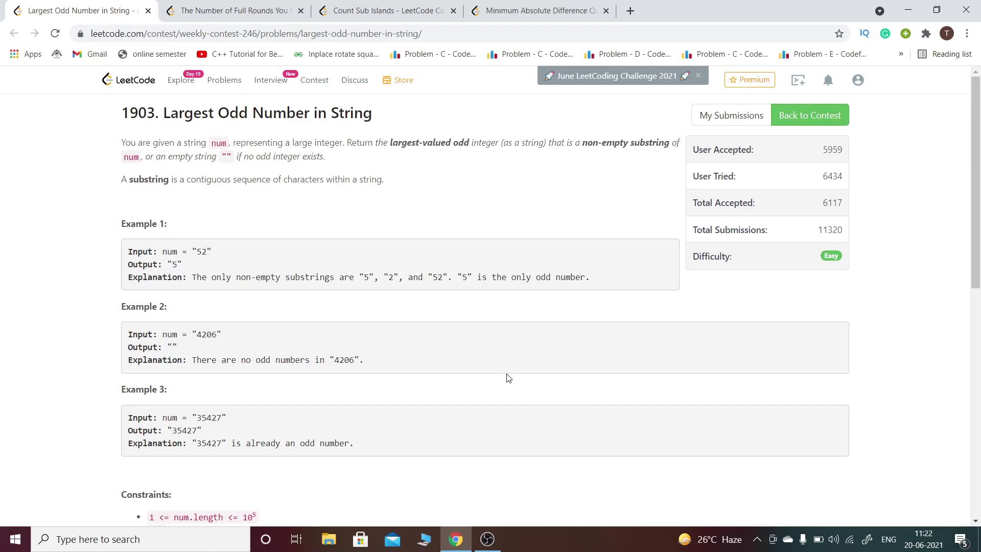
scroll(514, 350, "down", 1)
scroll(510, 376, "up", 1)
scroll(410, 261, "down", 1)
scroll(406, 278, "down", 1)
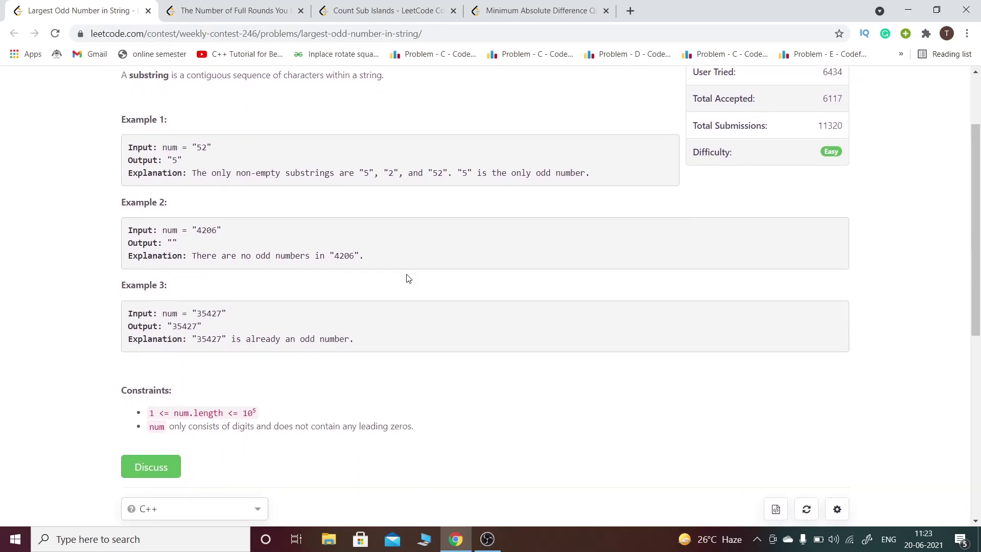
scroll(406, 278, "up", 2)
scroll(407, 277, "up", 1)
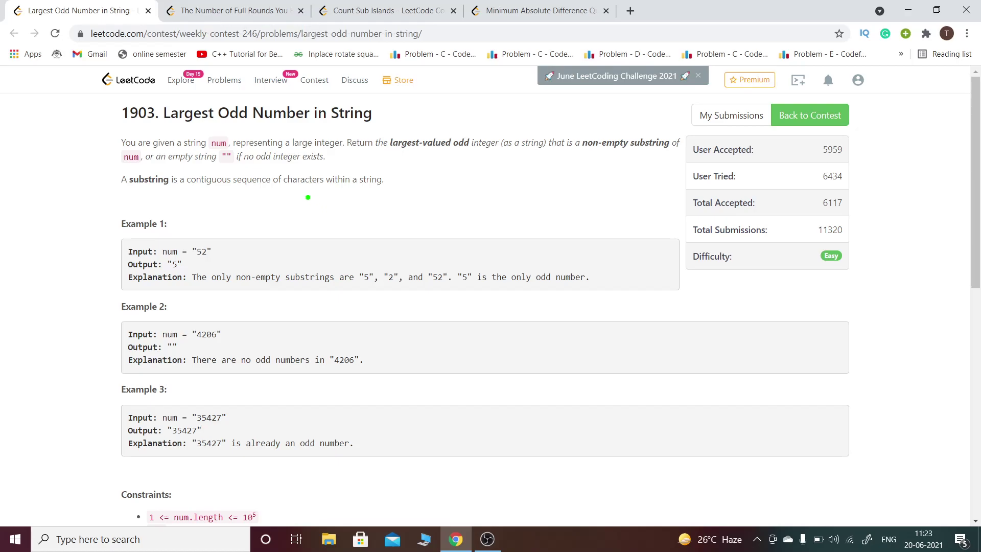
- Mark the substring definition and Example 1's output 5 with a box, loop, tick and stroke
left_click_drag(309, 197, 301, 199)
left_click_drag(195, 266, 218, 265)
mouse_move(304, 227)
left_mouse_down()
mouse_move(474, 254)
mouse_move(290, 227)
left_mouse_up()
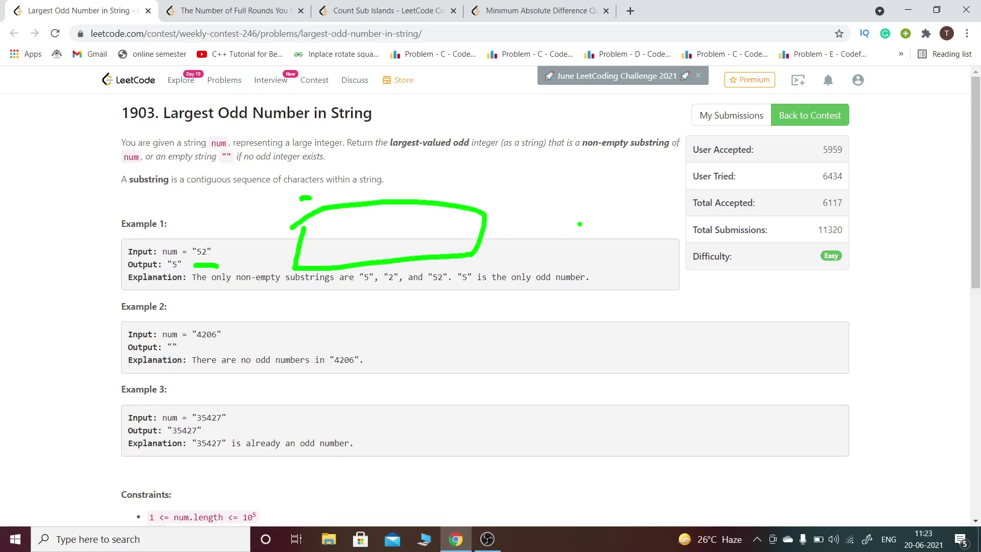
left_click_drag(548, 220, 567, 211)
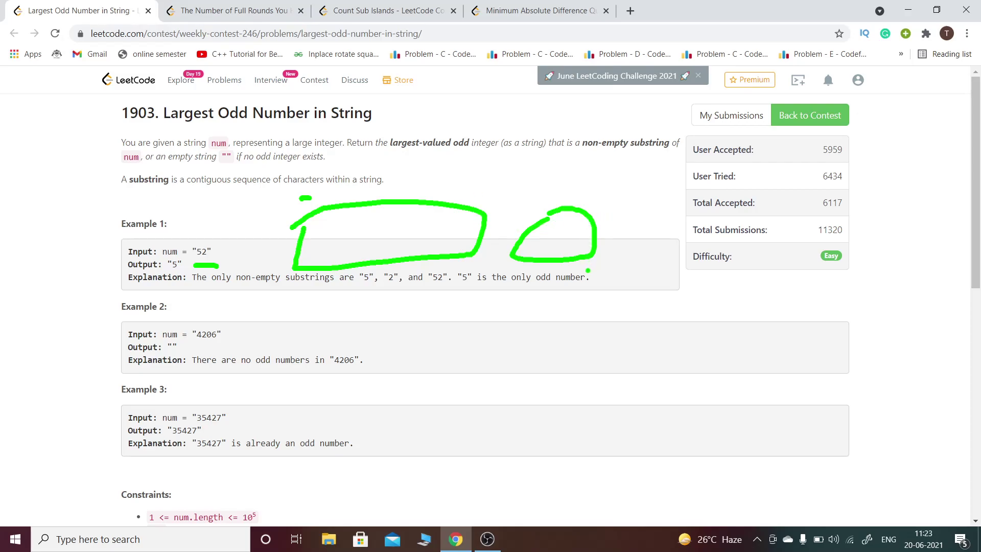
left_click_drag(572, 274, 633, 225)
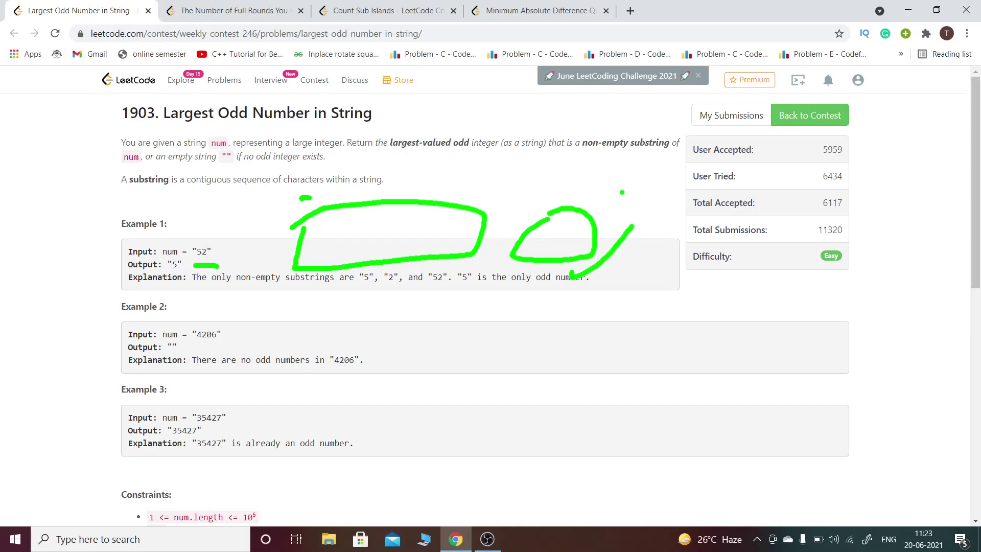
mouse_move(628, 183)
left_mouse_down()
mouse_move(272, 188)
mouse_move(257, 307)
mouse_move(671, 292)
mouse_move(563, 185)
left_mouse_up()
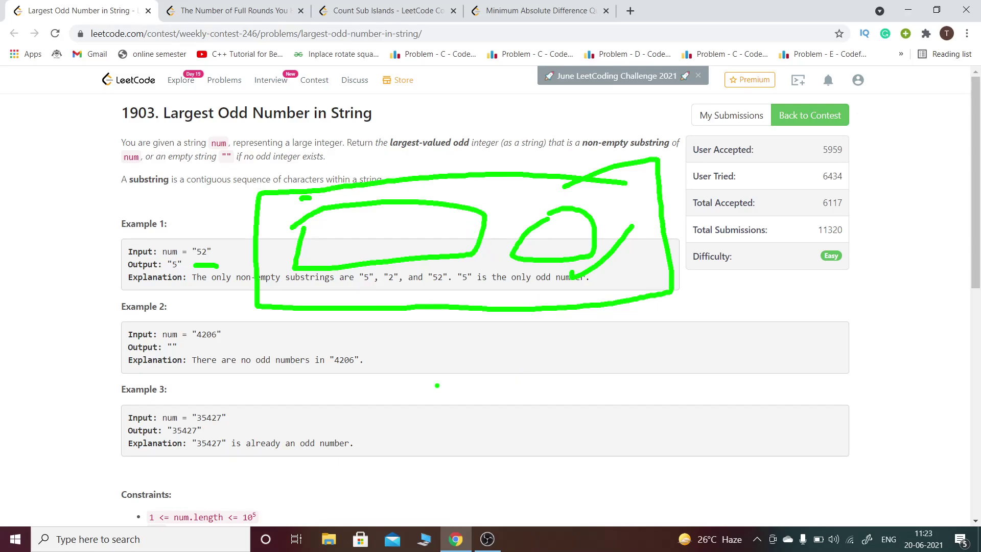
- Enclose the Example 1 sketches in a large box and add a box, circle and X over Example 3
left_click_drag(437, 386, 435, 439)
mouse_move(435, 438)
left_mouse_down()
mouse_move(699, 430)
mouse_move(660, 370)
mouse_move(430, 389)
left_mouse_up()
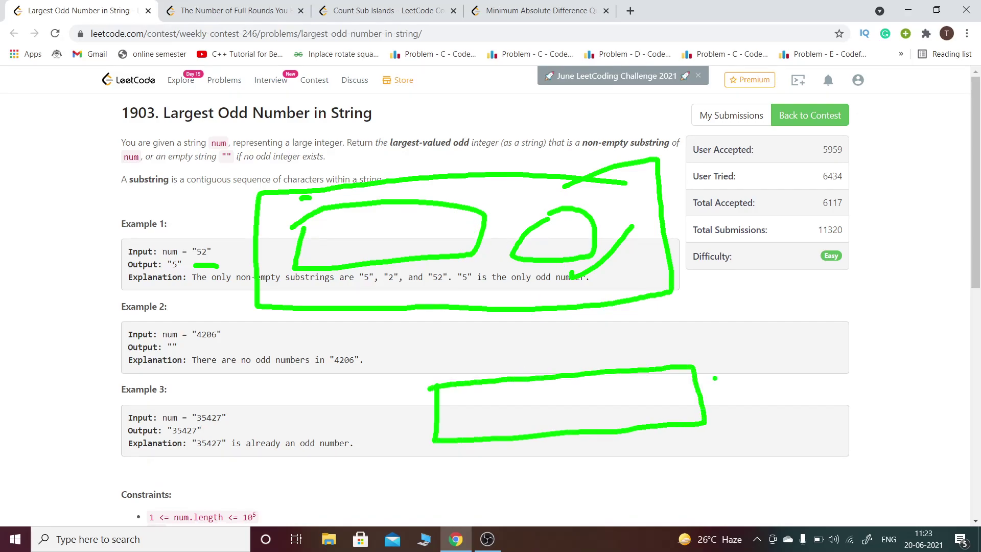
left_click_drag(716, 378, 707, 375)
left_click_drag(769, 334, 817, 366)
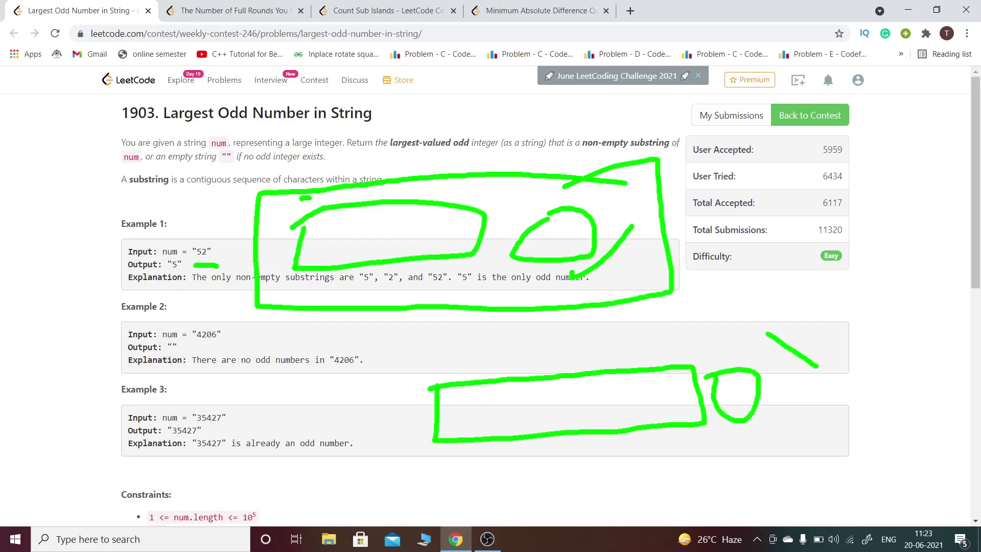
left_click_drag(832, 327, 780, 371)
left_click(764, 448)
- Clear the old sketches, then write a green 5 and three 2s across Example 1's explanation
key("Escape")
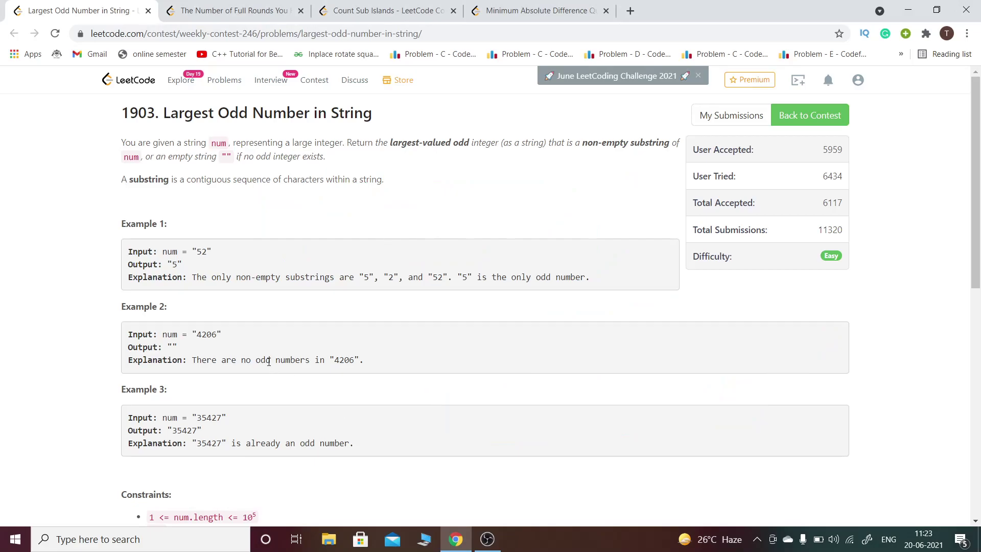
left_click_drag(146, 255, 171, 307)
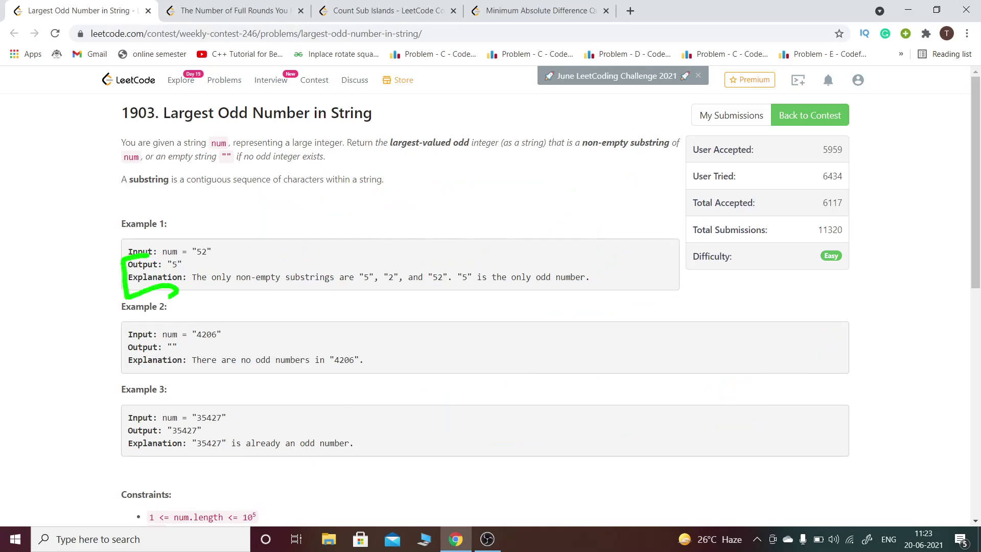
left_click_drag(240, 269, 321, 295)
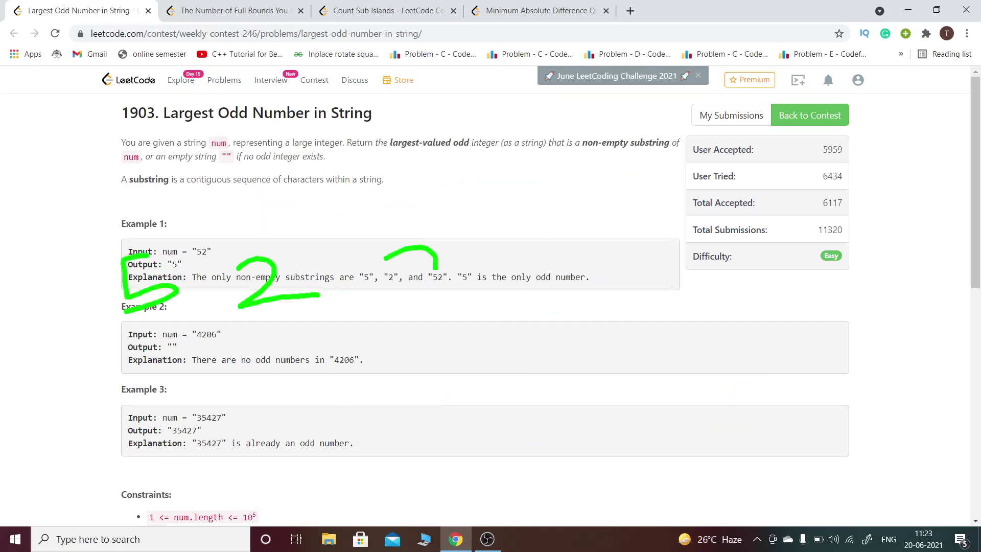
left_click_drag(384, 259, 516, 286)
left_click_drag(550, 239, 658, 288)
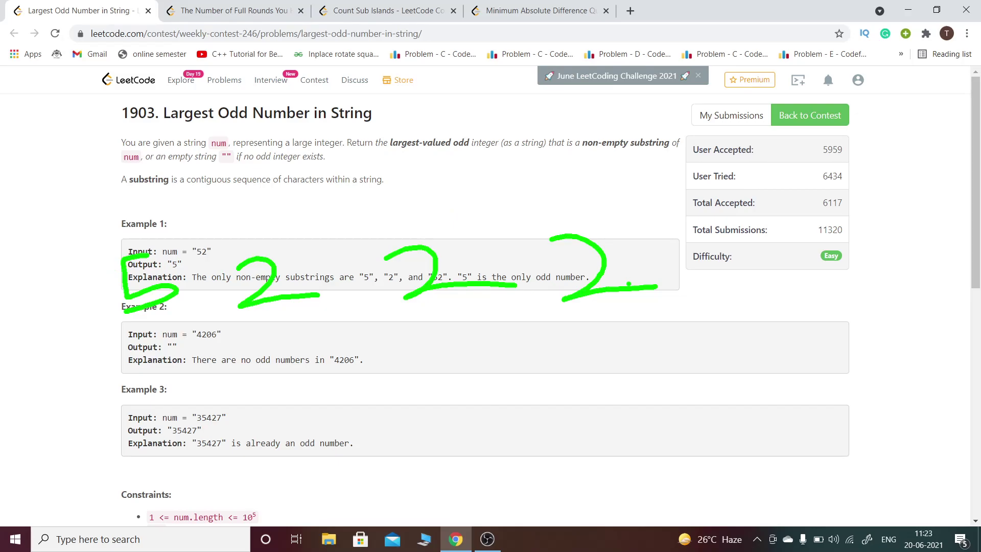
- Box and cross out the last 2, then circle the whole Example 1 block
mouse_move(556, 203)
left_mouse_down()
mouse_move(621, 315)
mouse_move(674, 230)
mouse_move(546, 218)
left_mouse_up()
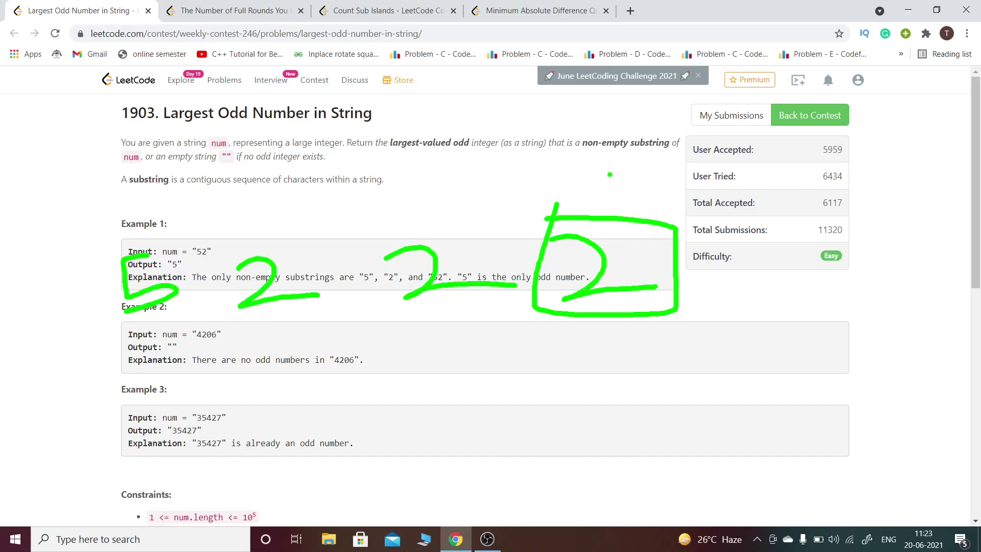
left_click_drag(610, 173, 652, 225)
left_click_drag(677, 183, 590, 215)
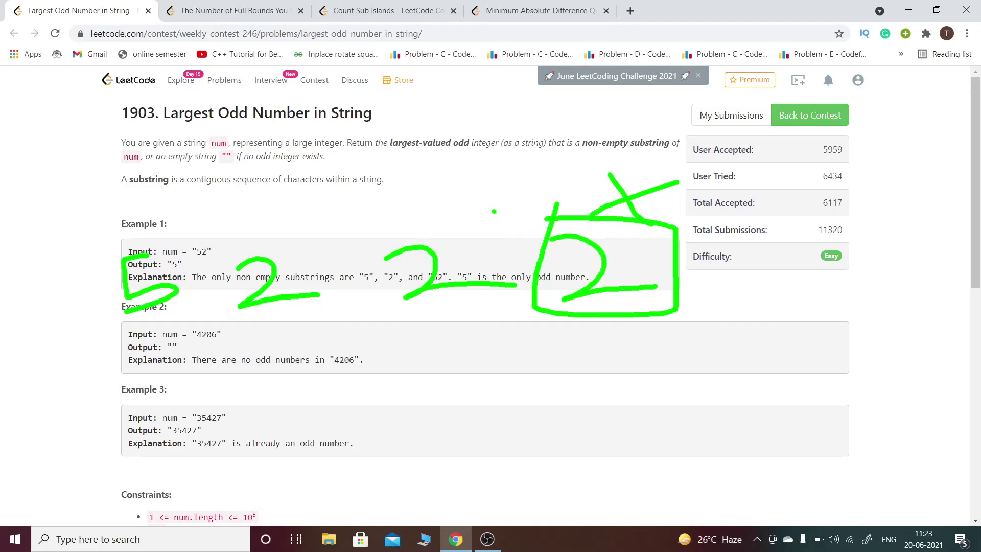
mouse_move(494, 212)
left_mouse_down()
mouse_move(414, 230)
mouse_move(492, 216)
left_mouse_up()
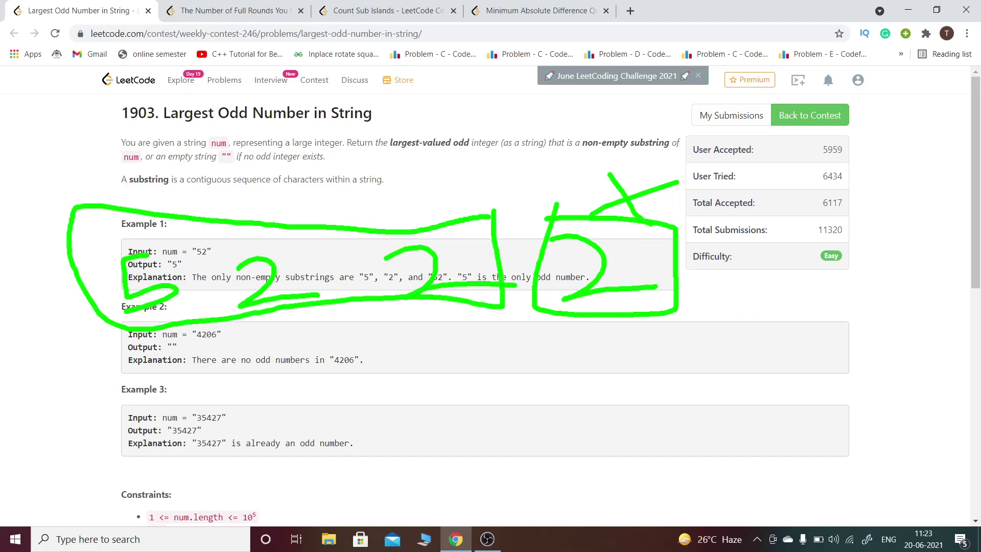
- Sketch an arrow into Example 2 and box the region spanning Examples 1 and 2
mouse_move(457, 313)
left_mouse_down()
mouse_move(469, 373)
mouse_move(512, 379)
left_mouse_up()
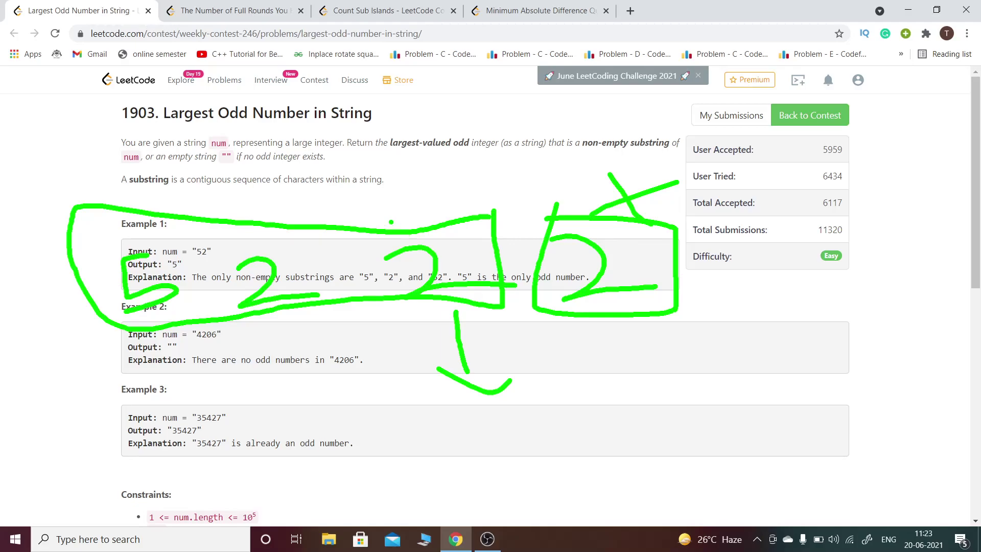
mouse_move(391, 223)
left_mouse_down()
mouse_move(376, 345)
mouse_move(491, 292)
mouse_move(392, 226)
left_mouse_up()
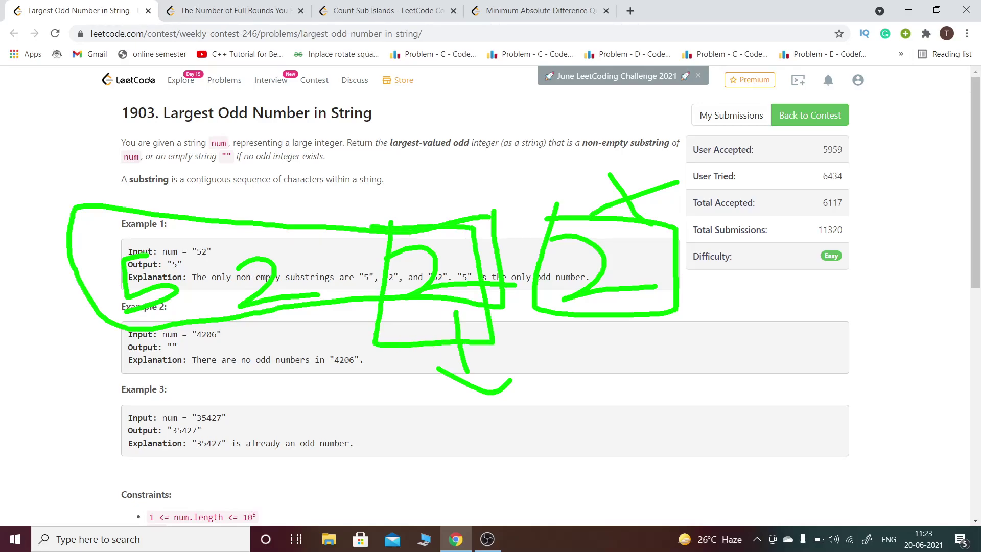
left_click(424, 353)
- Outline the problem title, opening statement and description sentences
mouse_move(53, 187)
left_mouse_down()
mouse_move(37, 245)
mouse_move(272, 211)
mouse_move(288, 157)
mouse_move(23, 182)
left_mouse_up()
mouse_move(48, 121)
left_mouse_down()
mouse_move(46, 130)
mouse_move(387, 146)
mouse_move(238, 114)
mouse_move(52, 107)
mouse_move(48, 126)
left_mouse_up()
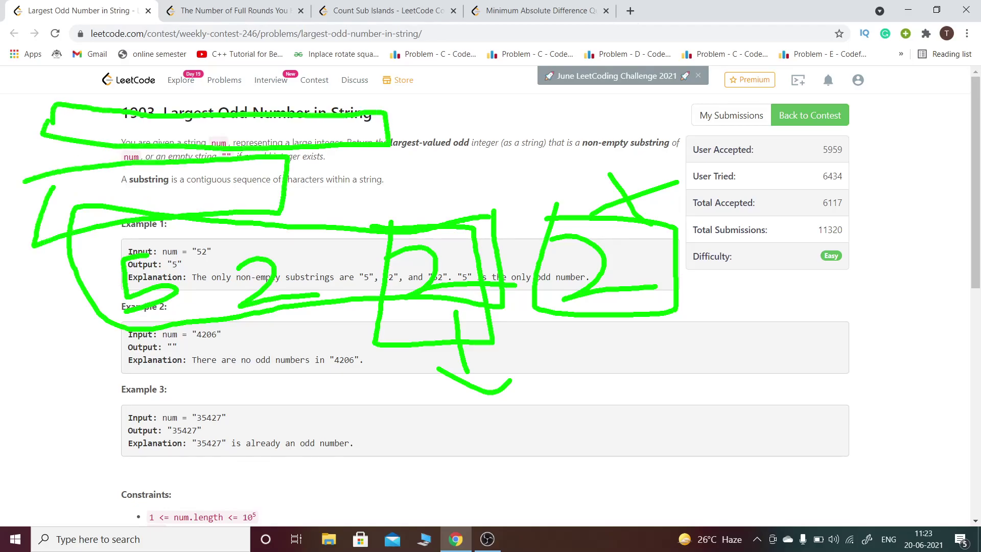
left_click(400, 156)
- Clear the annotations and highlight the whole largestOddNumber function body in the C++ editor
key("Escape")
scroll(408, 259, "down", 5)
scroll(408, 259, "down", 5)
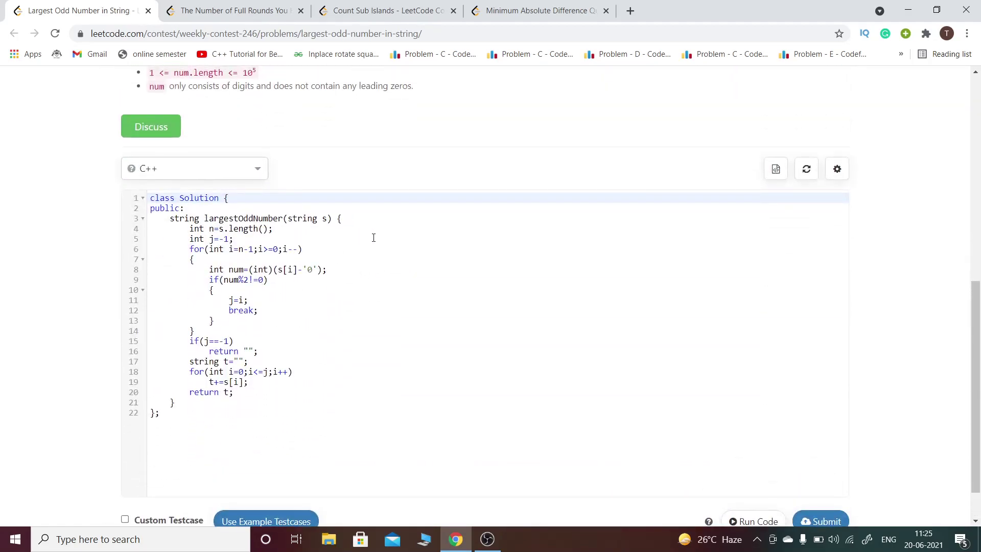
left_click(169, 219)
left_click(296, 371, "shift")
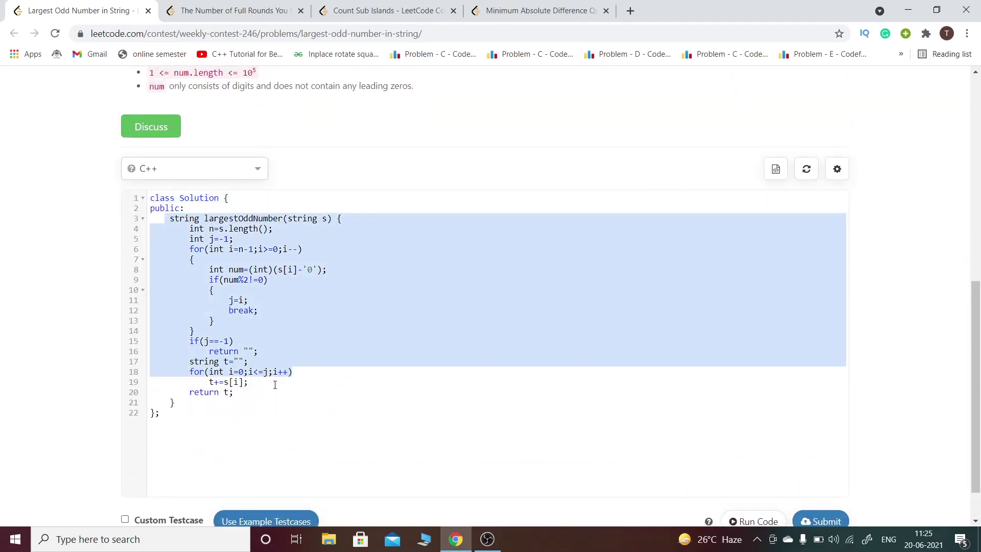
left_click(272, 392)
left_click(307, 384)
left_click_drag(307, 383, 221, 239)
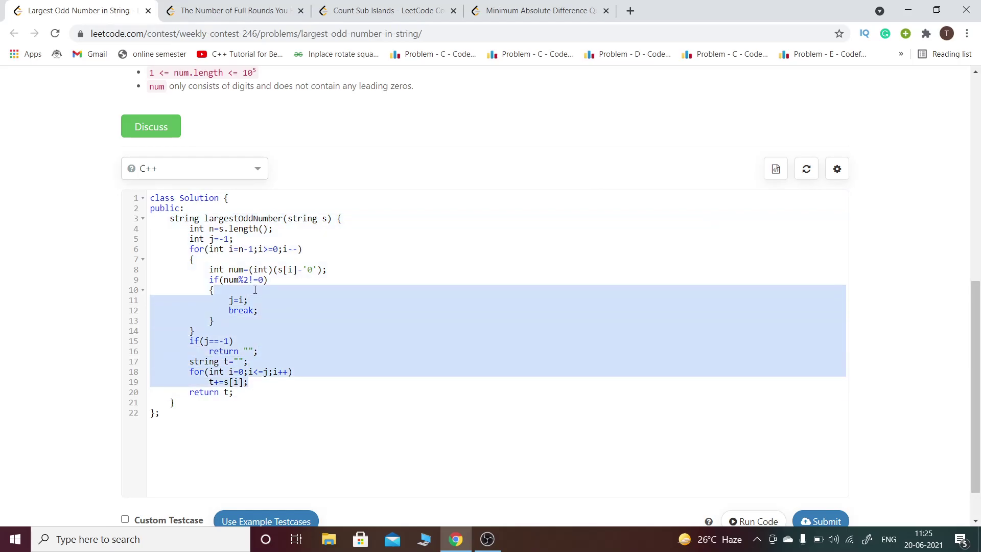
left_click_drag(169, 218, 291, 392)
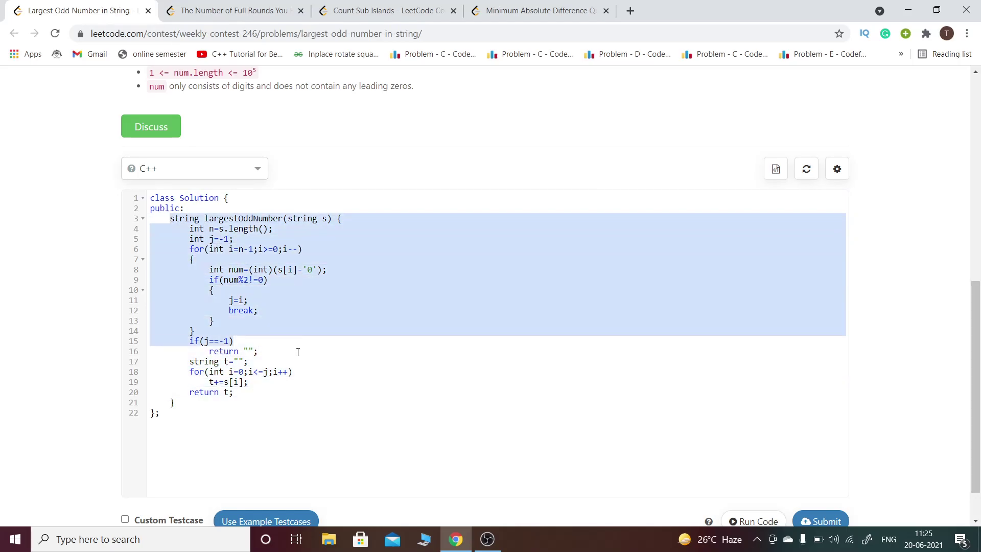
left_click(357, 293)
- Highlight the backward for loop on lines 6–14, then deselect it
left_click_drag(187, 248, 196, 332)
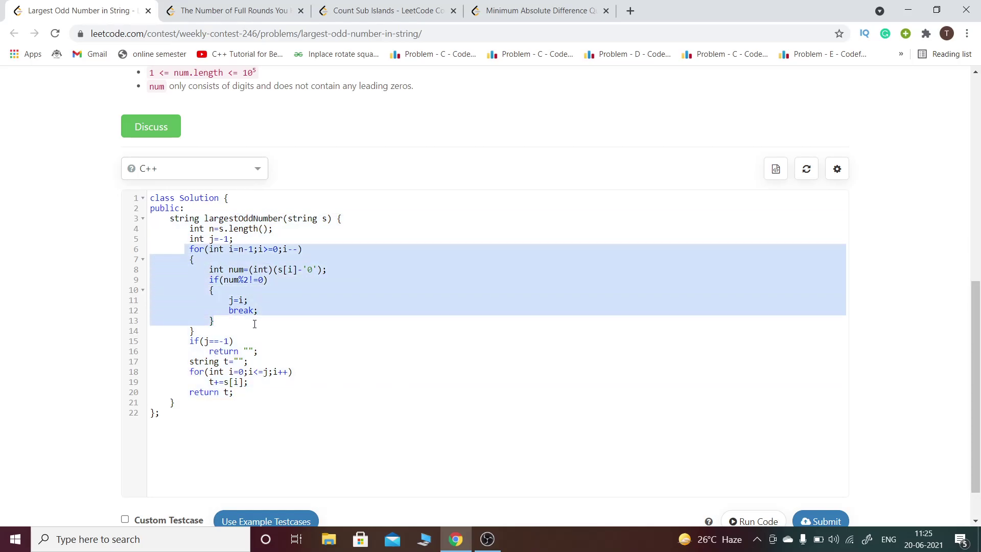
left_click(320, 287)
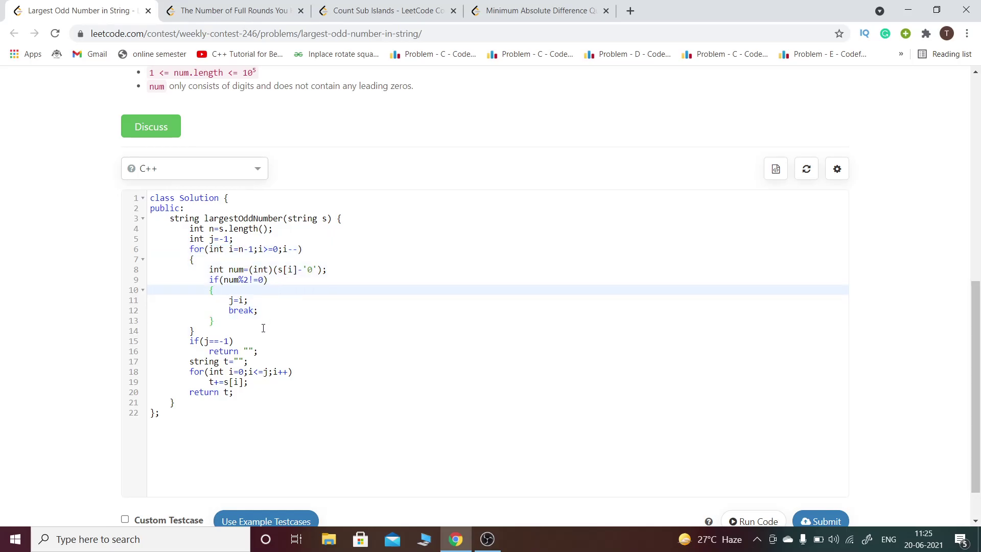
mouse_move(301, 253)
left_mouse_down()
mouse_move(286, 230)
mouse_move(290, 253)
left_mouse_up()
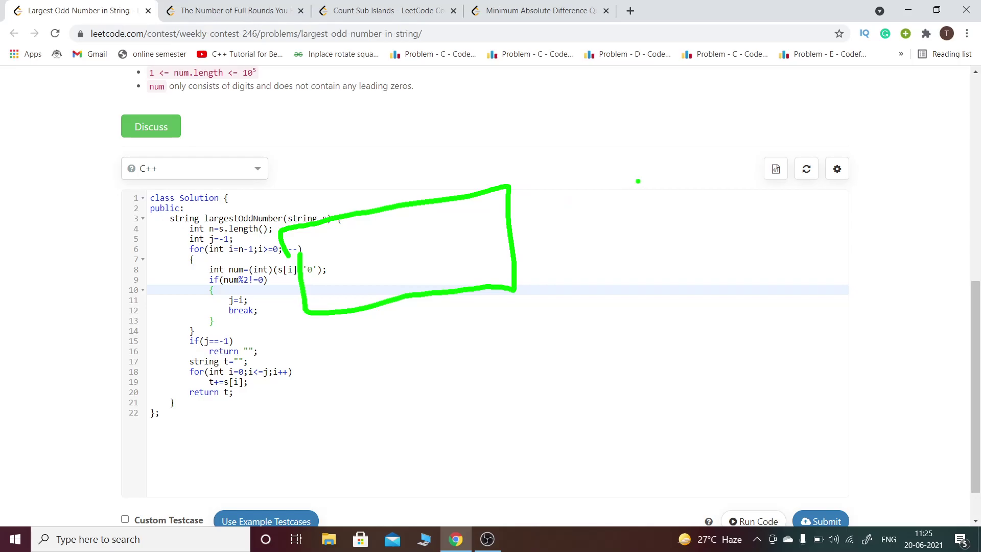
mouse_move(515, 184)
left_mouse_down()
mouse_move(717, 272)
mouse_move(526, 282)
left_mouse_up()
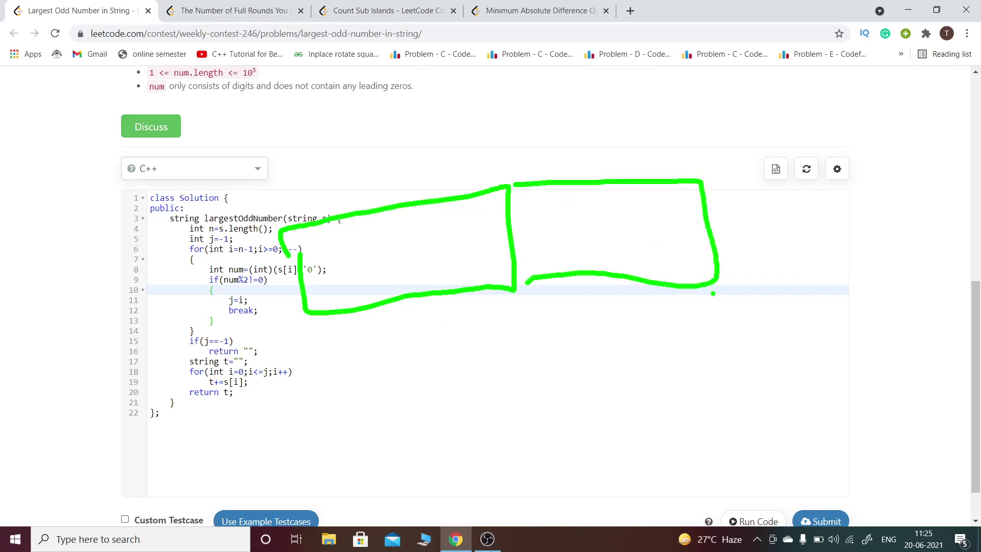
mouse_move(573, 185)
left_mouse_down()
mouse_move(552, 273)
mouse_move(535, 230)
left_mouse_up()
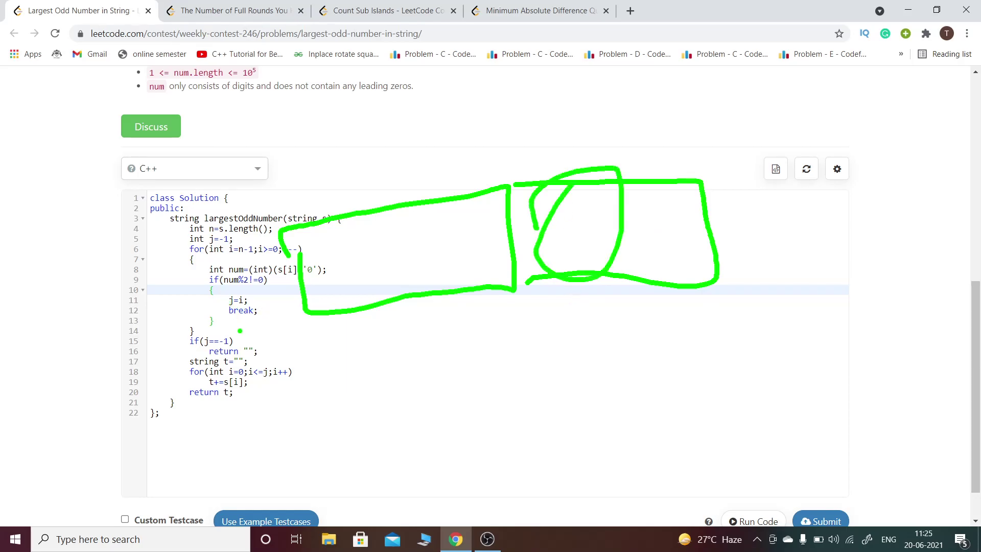
left_click_drag(241, 331, 299, 310)
mouse_move(315, 346)
left_mouse_down()
mouse_move(549, 335)
mouse_move(526, 368)
left_mouse_up()
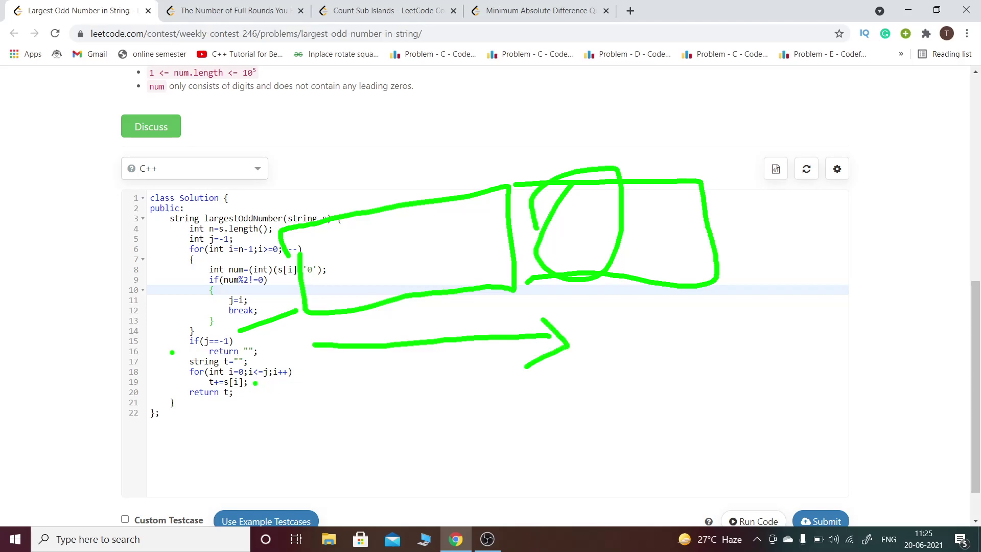
mouse_move(257, 391)
left_mouse_down()
mouse_move(310, 335)
mouse_move(337, 359)
left_mouse_up()
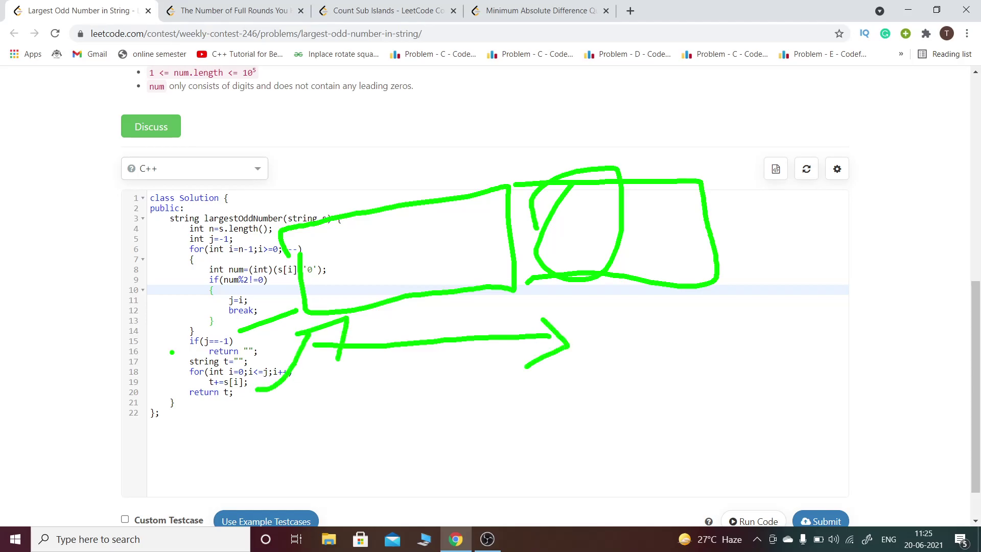
key("Escape")
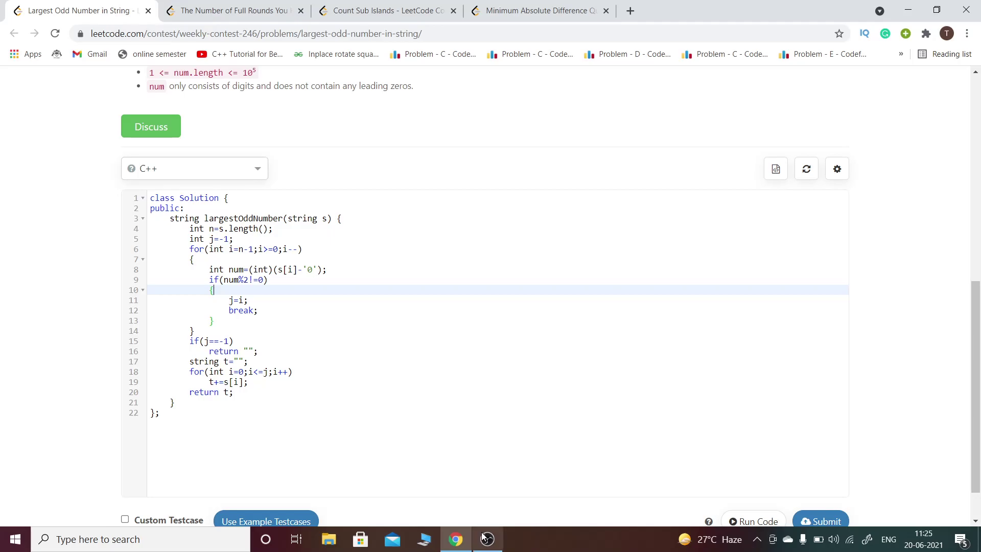